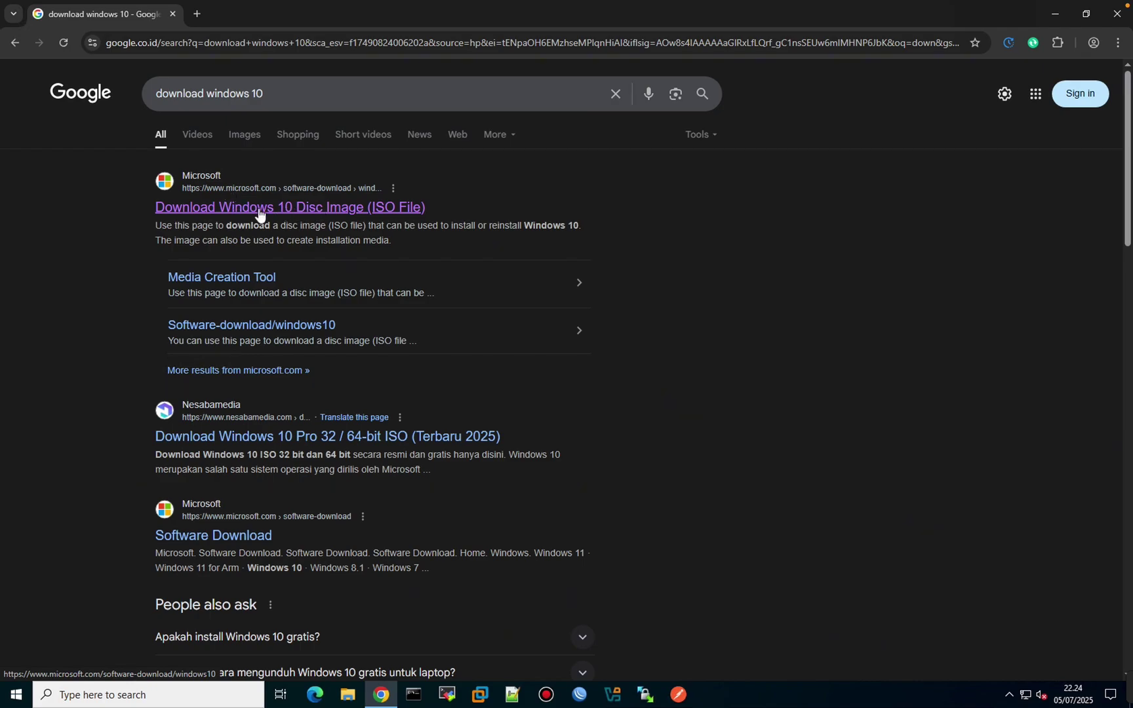
Download the Windows 10 media creation tool from Microsoft's Windows 10 download page and launch the downloaded file.
{"action": "left_click", "coordinate": [258, 208]}
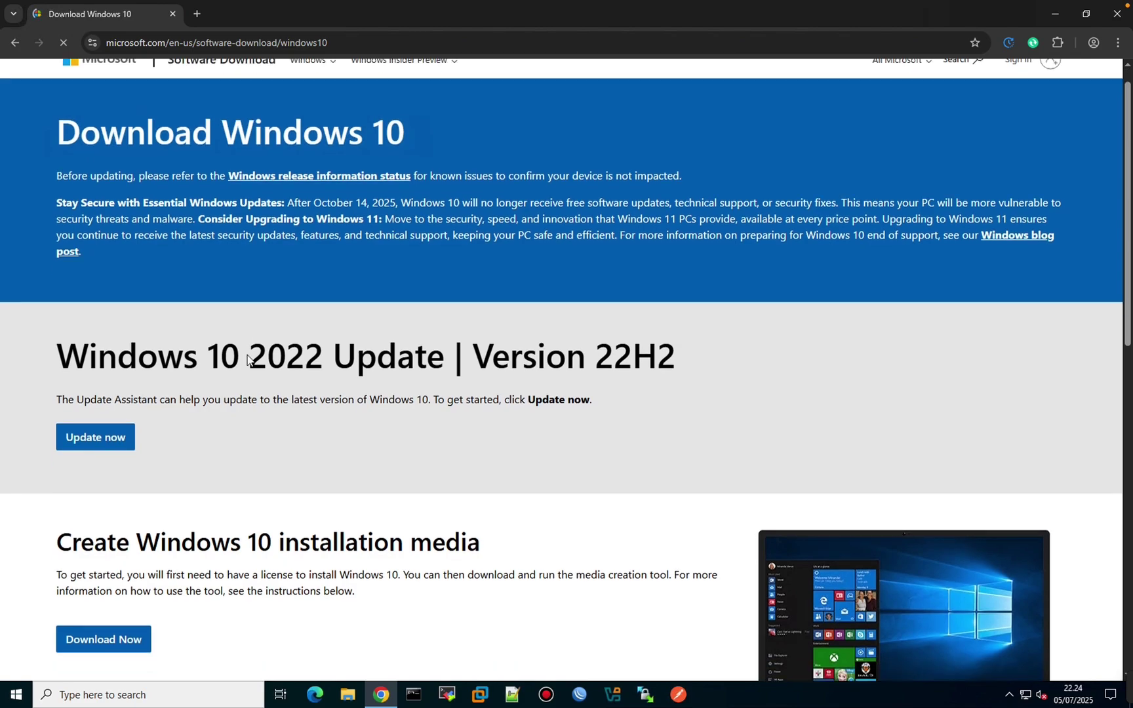
{"action": "scroll", "coordinate": [247, 341], "scroll_direction": "down", "scroll_amount": 3}
{"action": "left_click", "coordinate": [96, 479]}
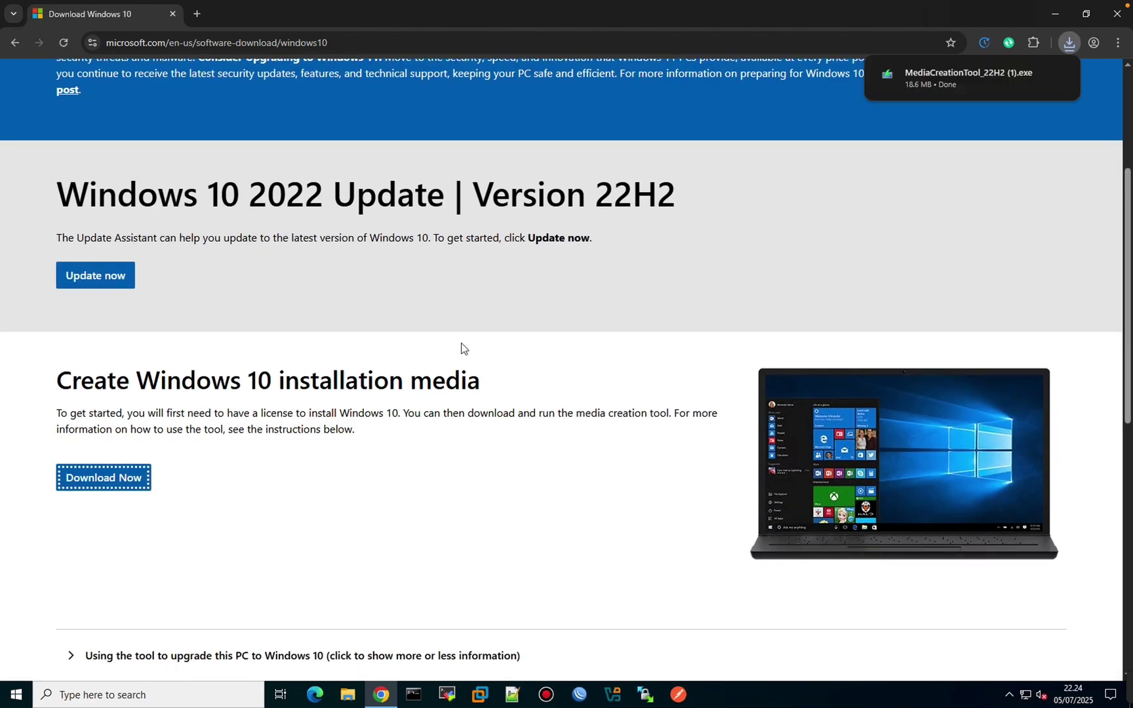
{"action": "left_click", "coordinate": [958, 80]}
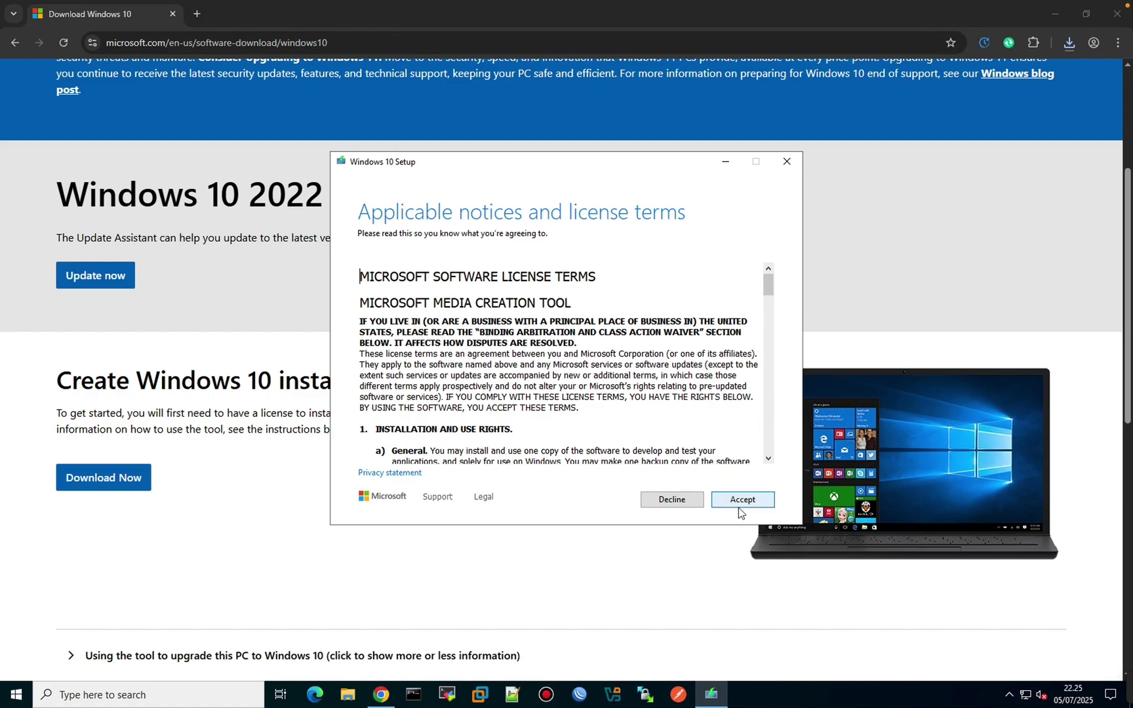
Accept the license terms and choose to create installation media (USB flash drive, DVD, or ISO file) for another PC.
{"action": "left_click", "coordinate": [734, 502]}
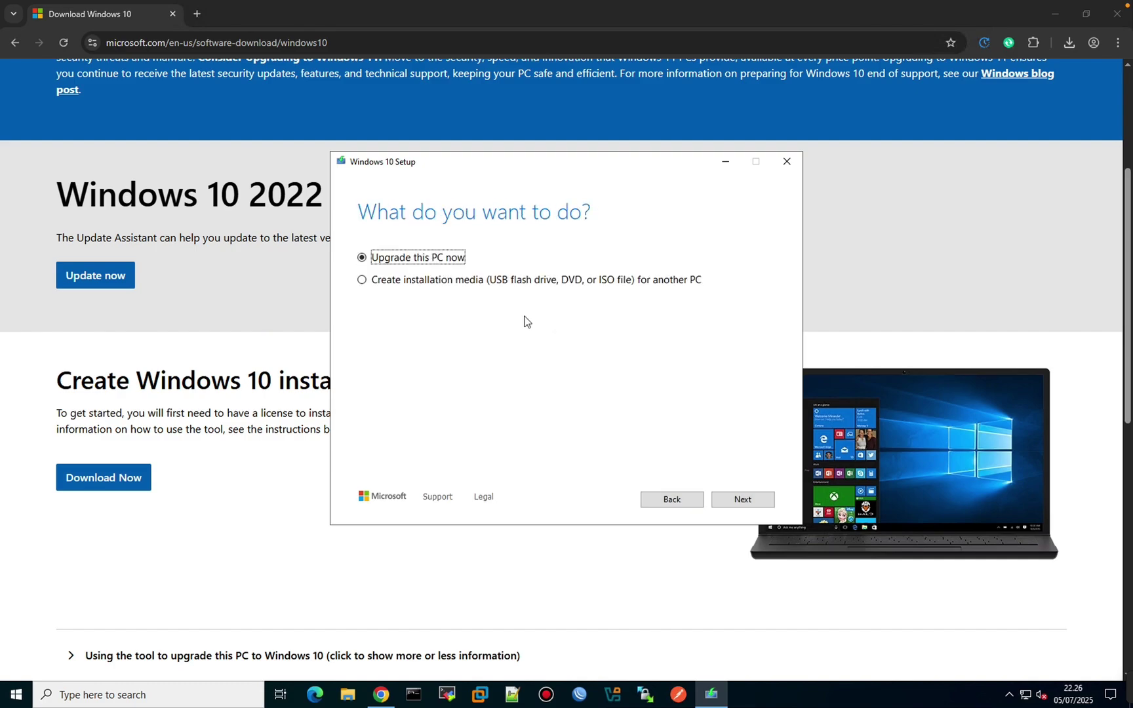
{"action": "left_click", "coordinate": [459, 283]}
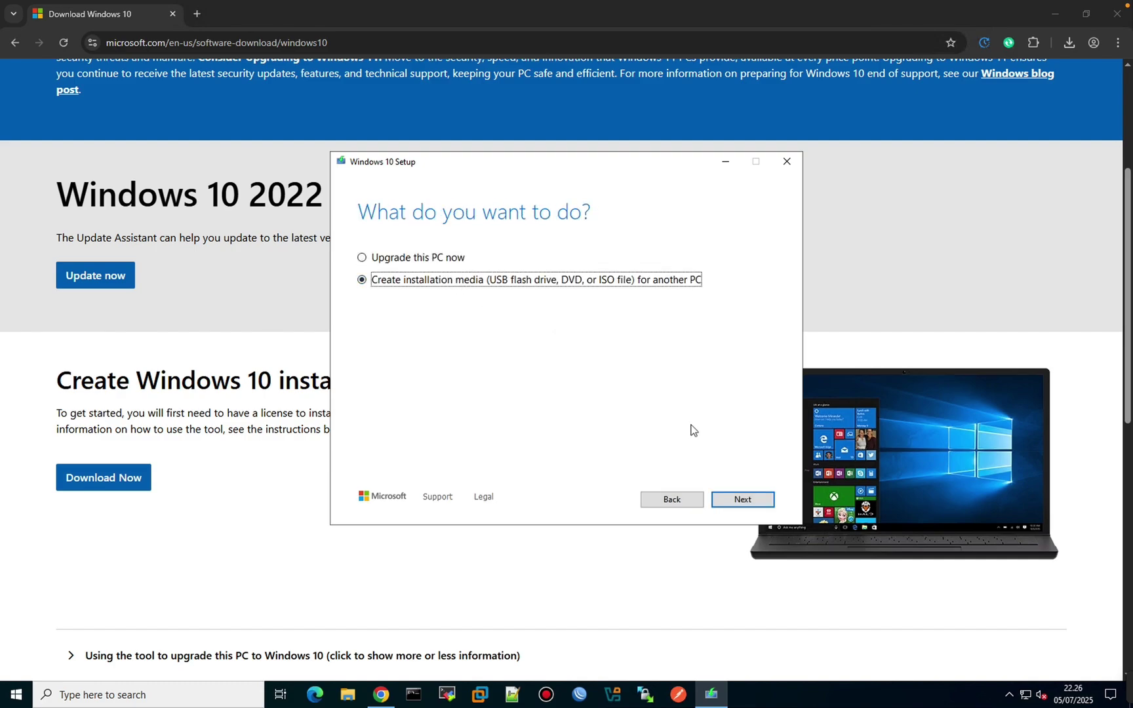
{"action": "left_click", "coordinate": [733, 498]}
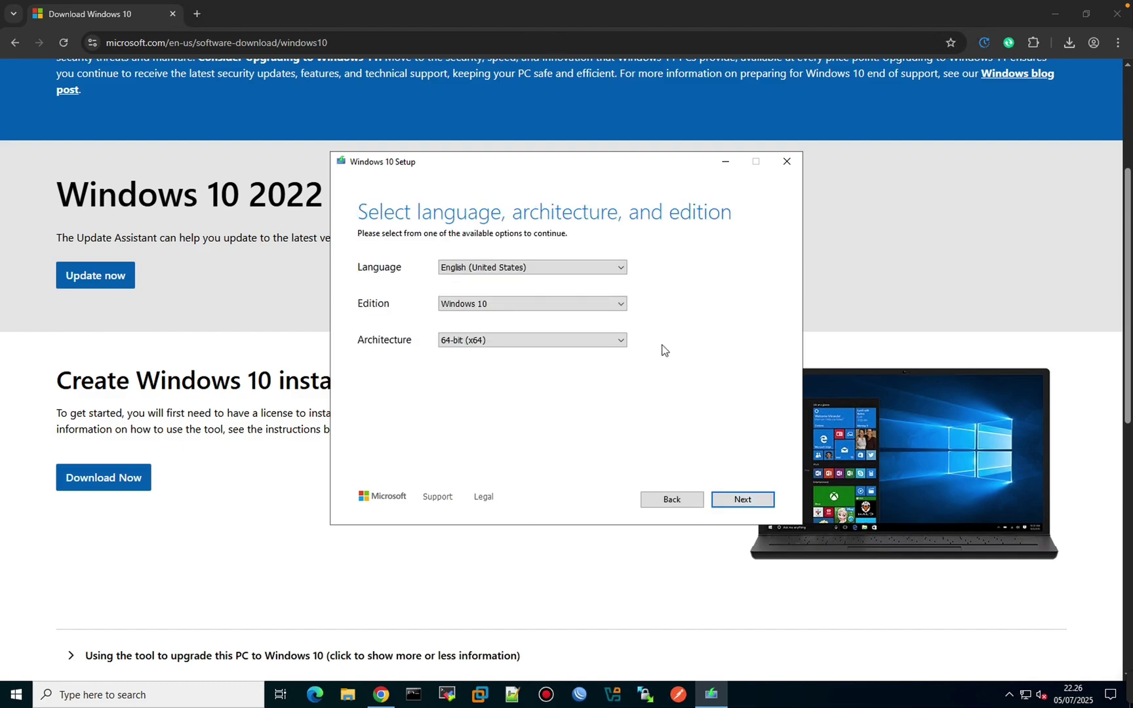
Keep the Windows 10 edition, set the architecture to Both, and continue to the media choice.
{"action": "left_click", "coordinate": [551, 305]}
{"action": "left_click", "coordinate": [551, 308]}
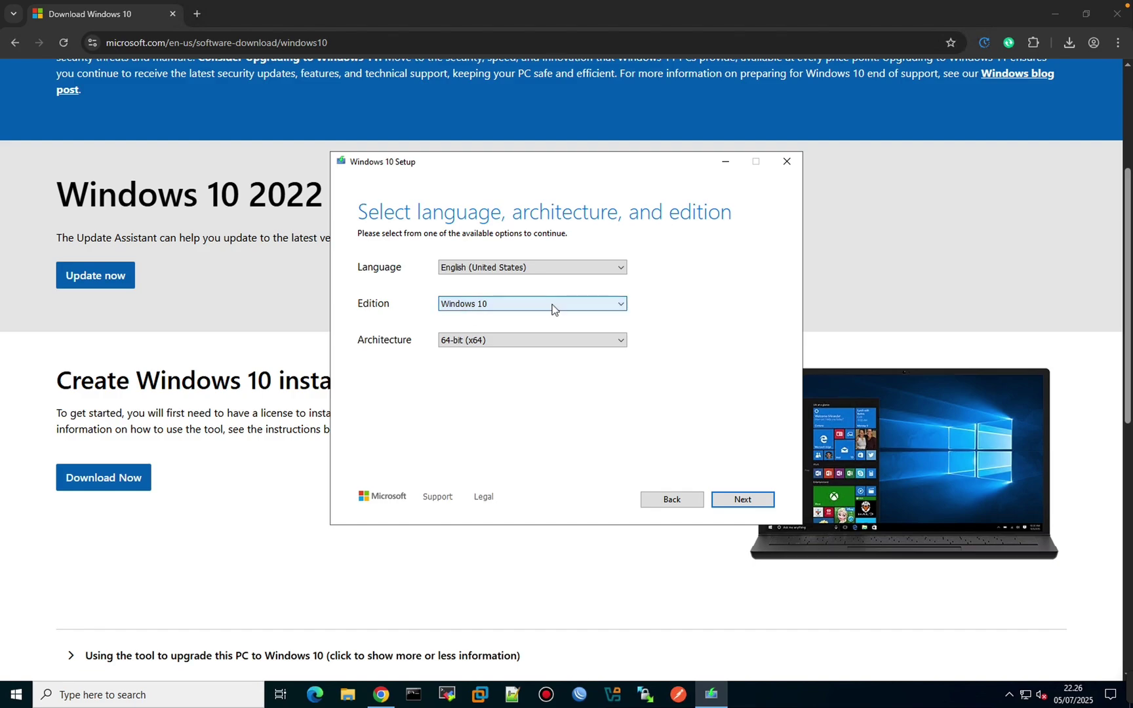
{"action": "left_click", "coordinate": [523, 337]}
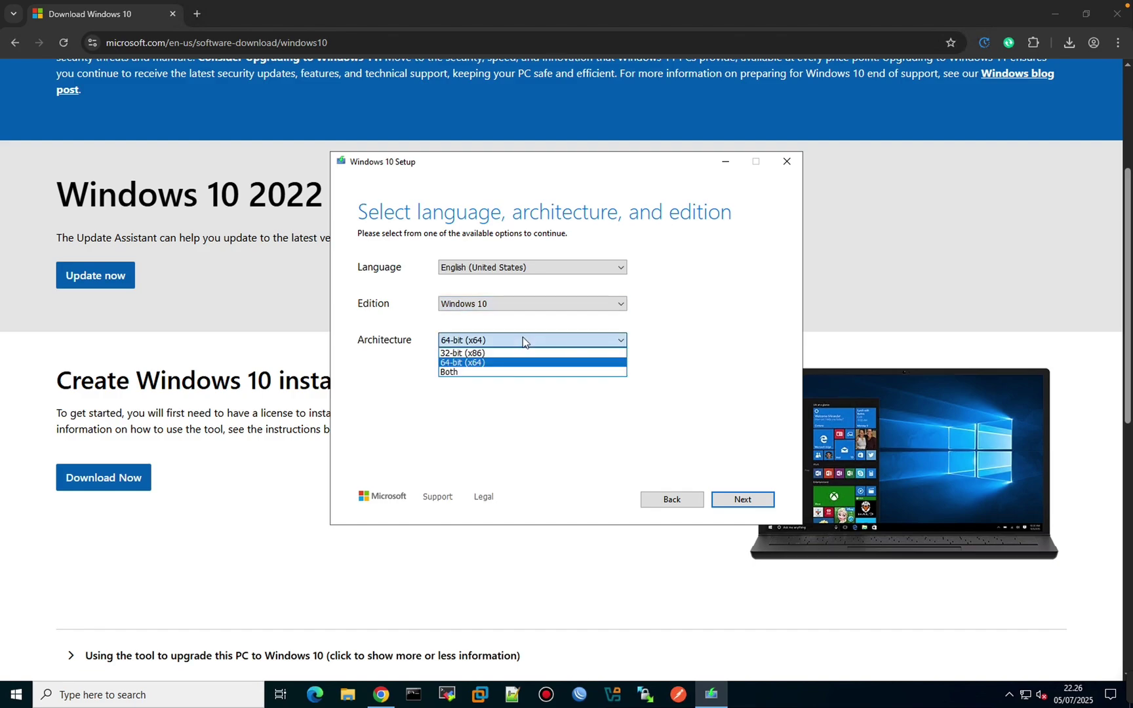
{"action": "left_click", "coordinate": [486, 365]}
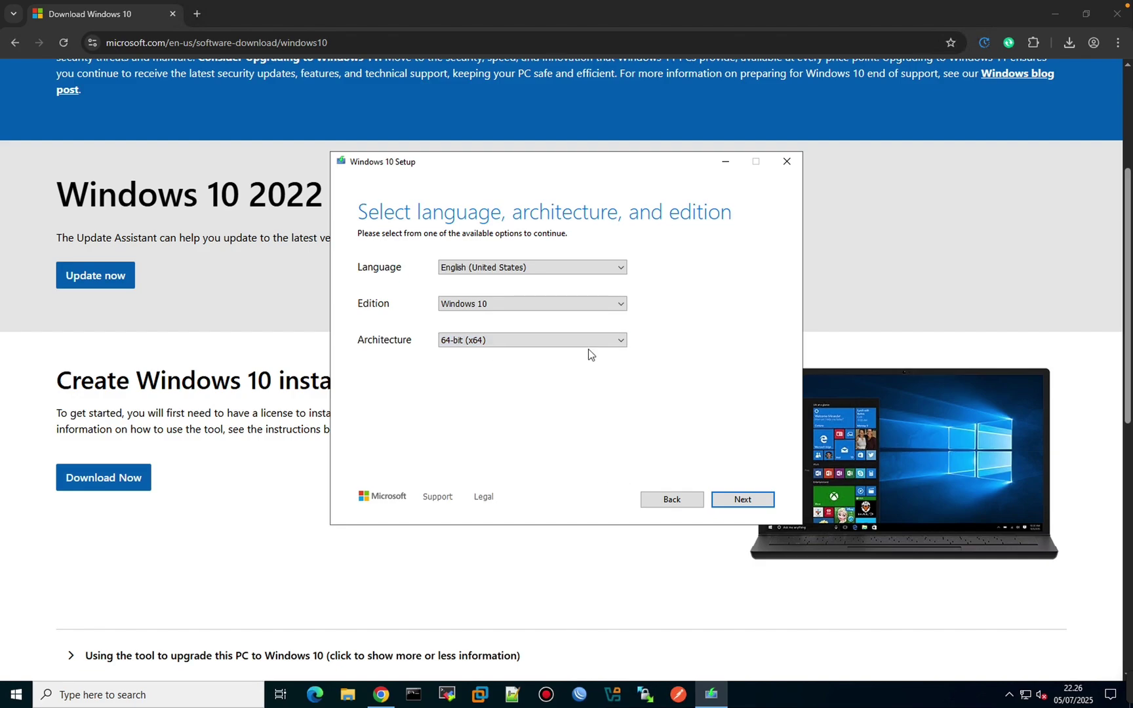
{"action": "left_click", "coordinate": [573, 339]}
{"action": "left_click", "coordinate": [518, 373]}
{"action": "left_click", "coordinate": [743, 500]}
Choose ISO file as the media and save it as "Windows 10 32 64.iso" in the Downloads\OS folder.
{"action": "left_click", "coordinate": [375, 306]}
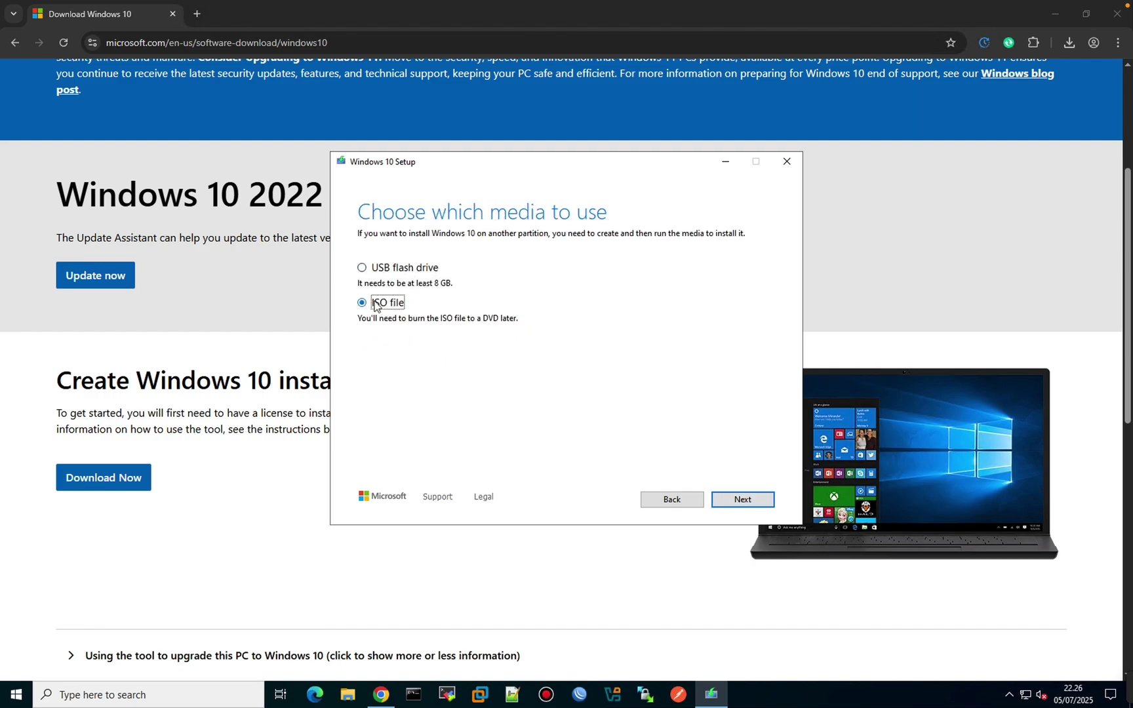
{"action": "left_click", "coordinate": [736, 502]}
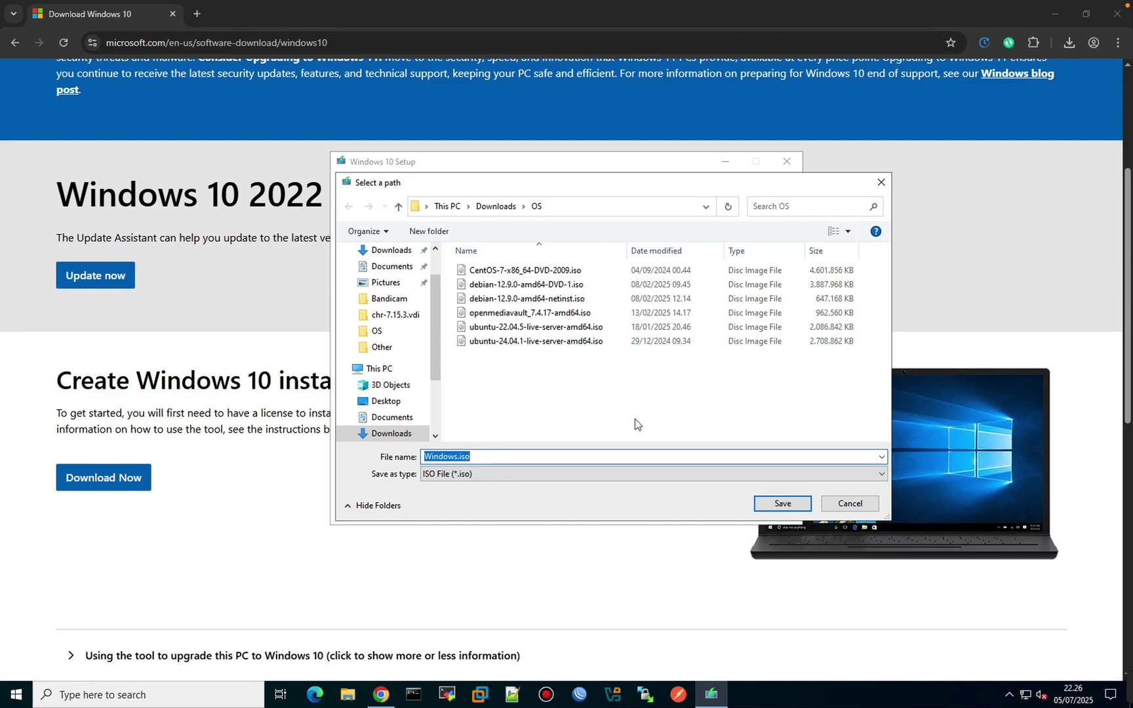
{"action": "left_click", "coordinate": [535, 457]}
{"action": "key", "text": "Left"}
{"action": "type", "text": "10 32 64"}
{"action": "left_click", "coordinate": [781, 504]}
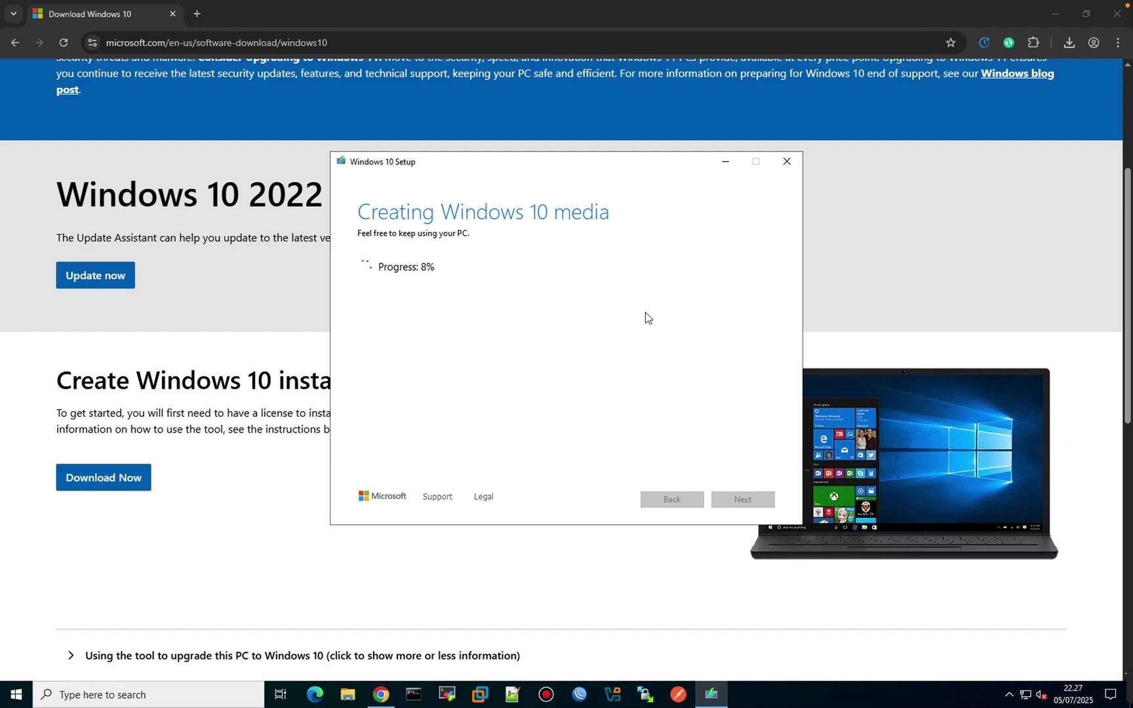
Open Task Manager and check the Ethernet0 network throughput while the media is being created.
{"action": "right_click", "coordinate": [797, 696]}
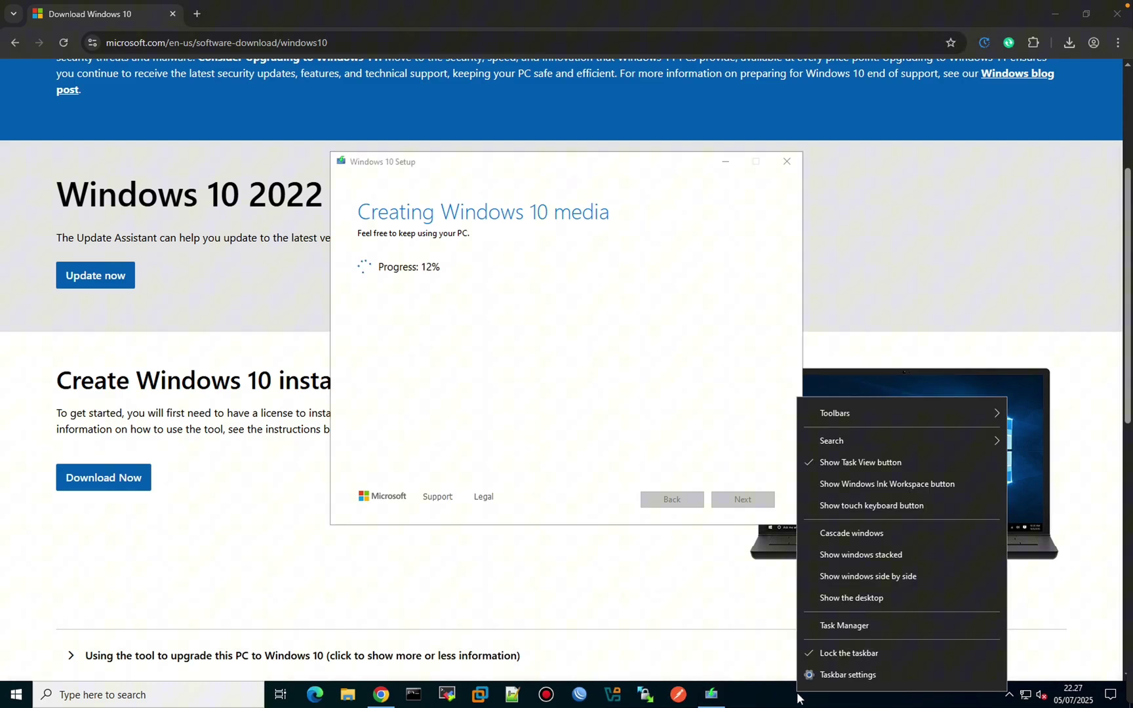
{"action": "left_click", "coordinate": [825, 629]}
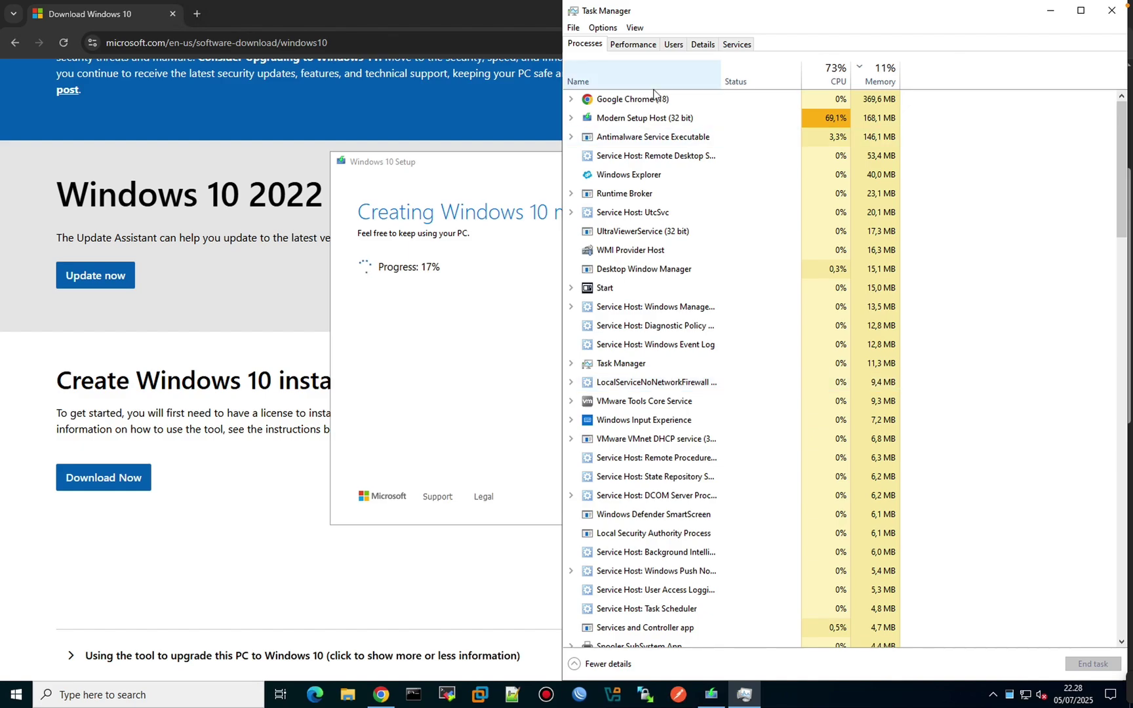
{"action": "left_click", "coordinate": [632, 45]}
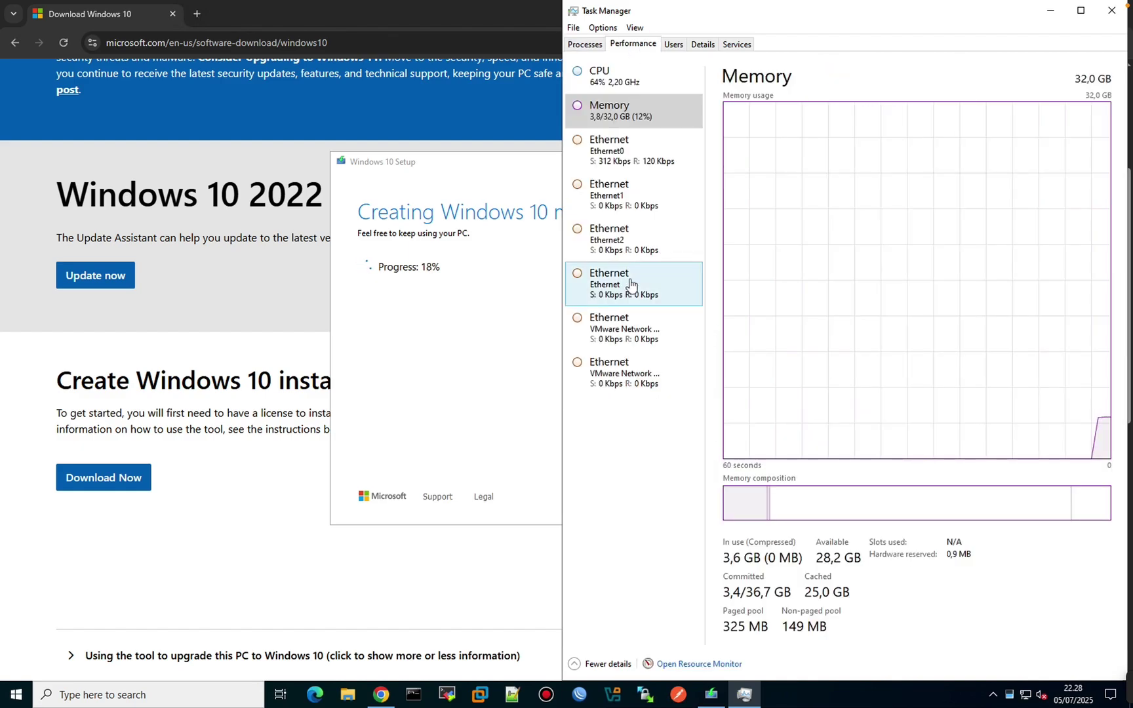
{"action": "left_click", "coordinate": [630, 167]}
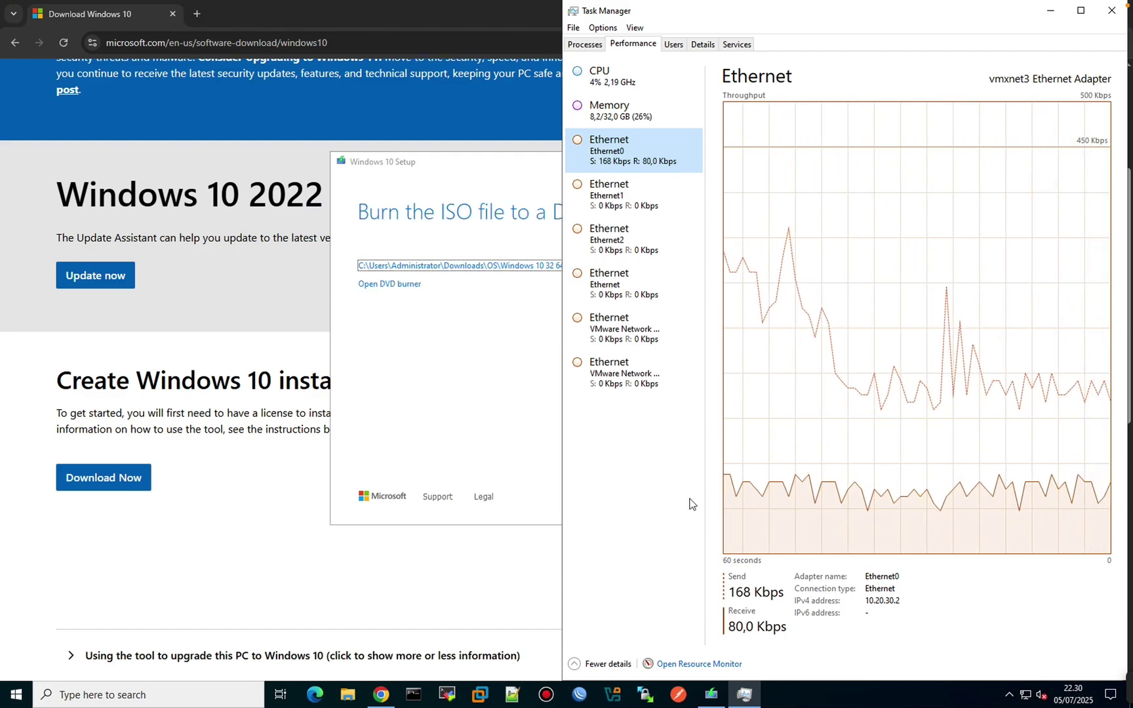
Open the folder containing the created ISO from the setup's file link and bring it to the front.
{"action": "left_click", "coordinate": [507, 381]}
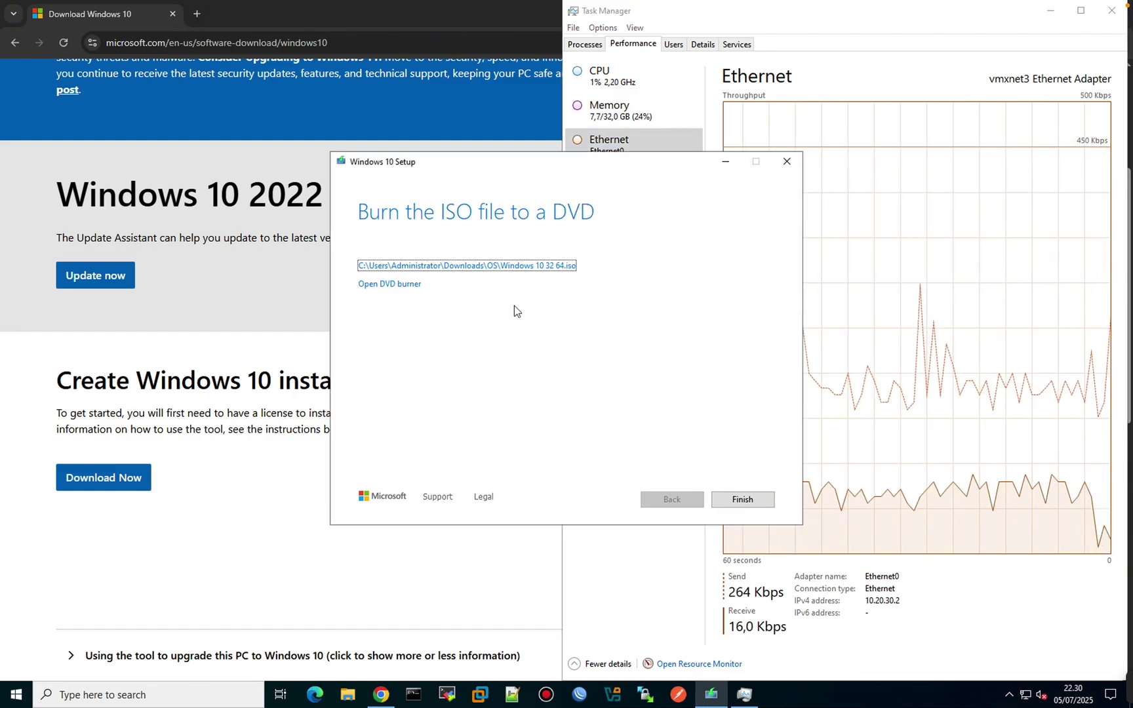
{"action": "left_click", "coordinate": [499, 269]}
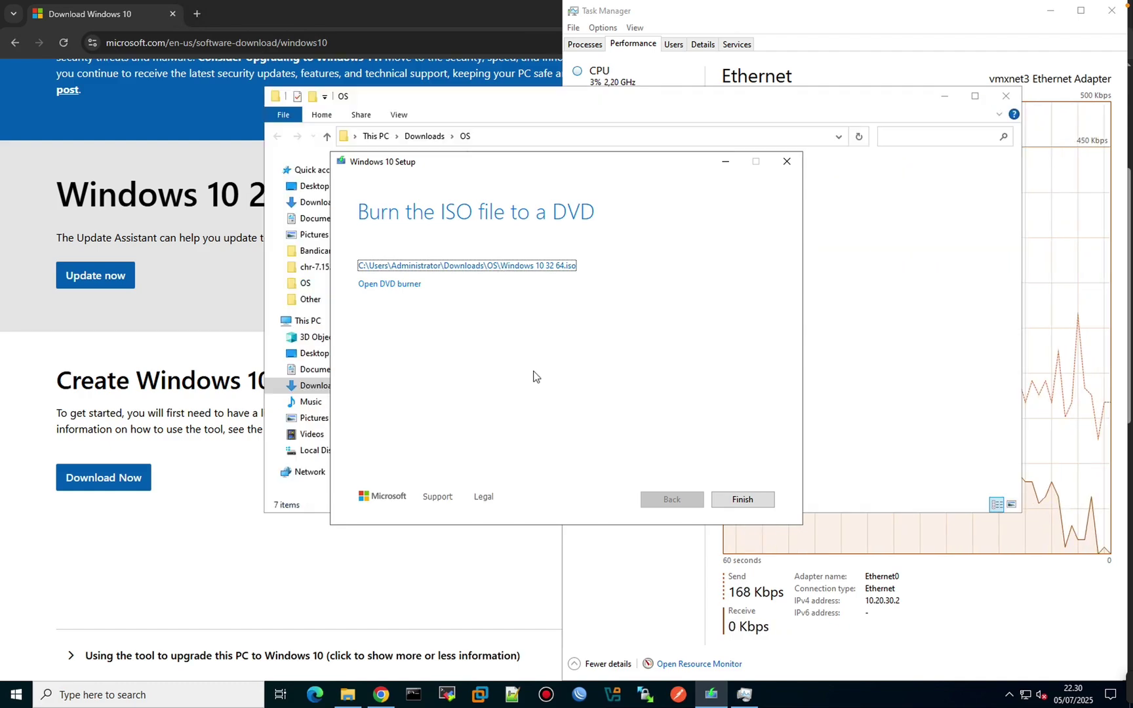
{"action": "left_click", "coordinate": [542, 110]}
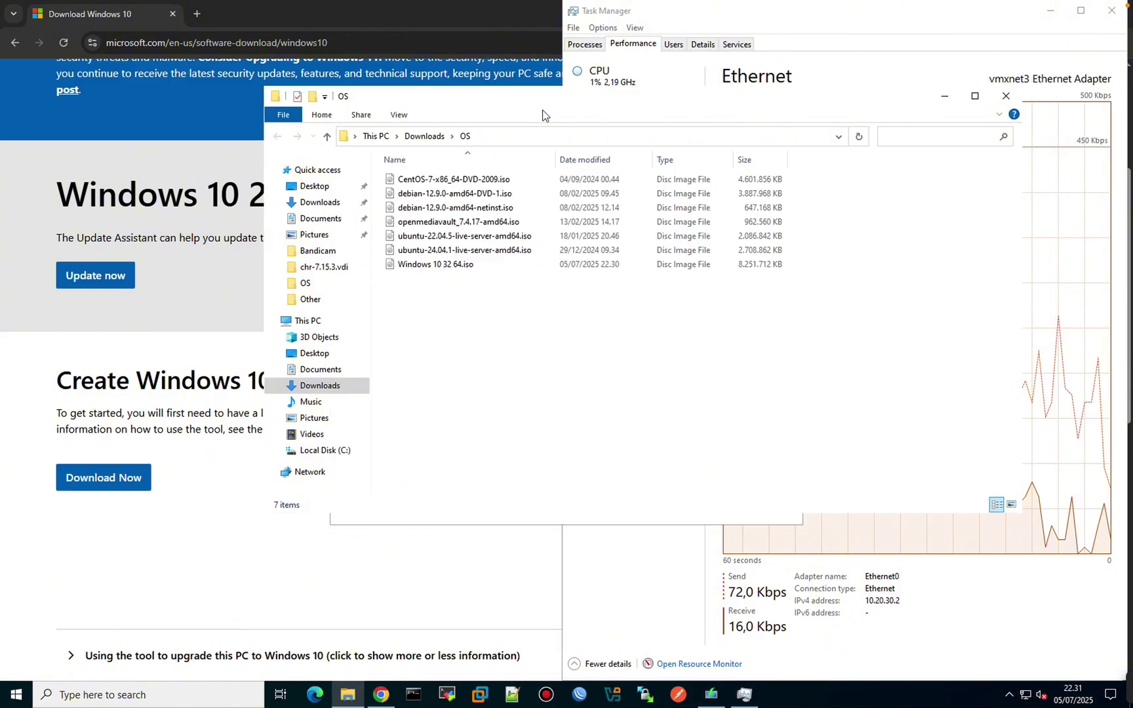
Examine the properties of Windows 10 32 64.iso, including its size and location, and close them.
{"action": "left_click", "coordinate": [477, 265]}
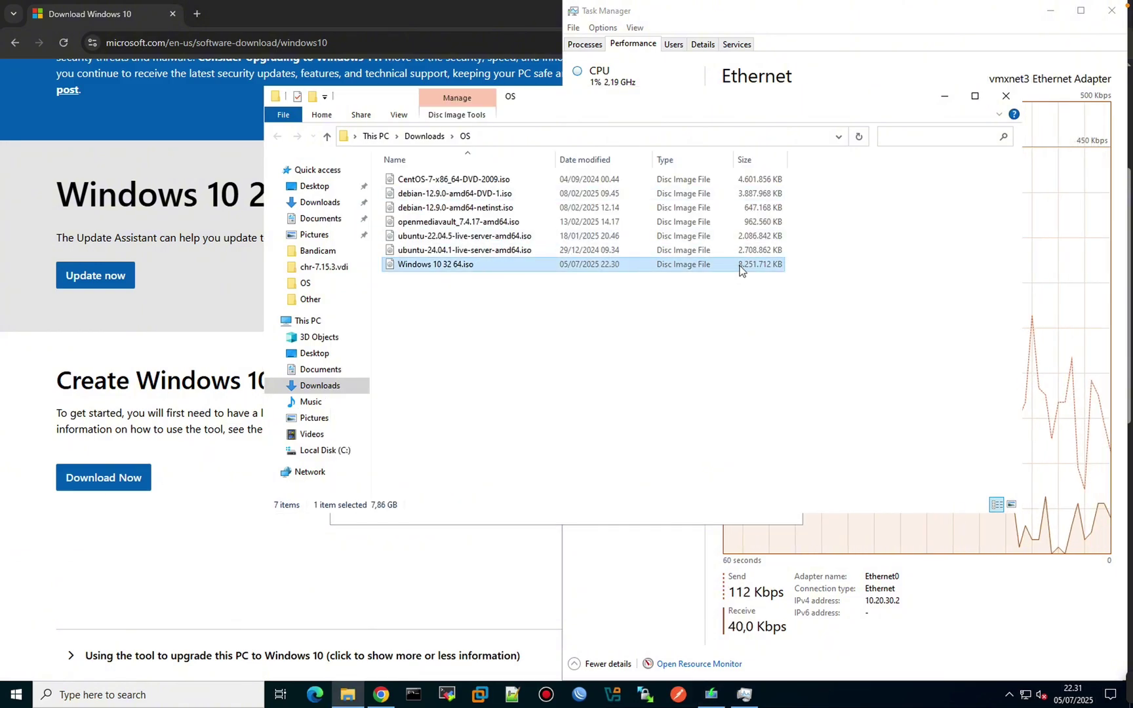
{"action": "right_click", "coordinate": [740, 269]}
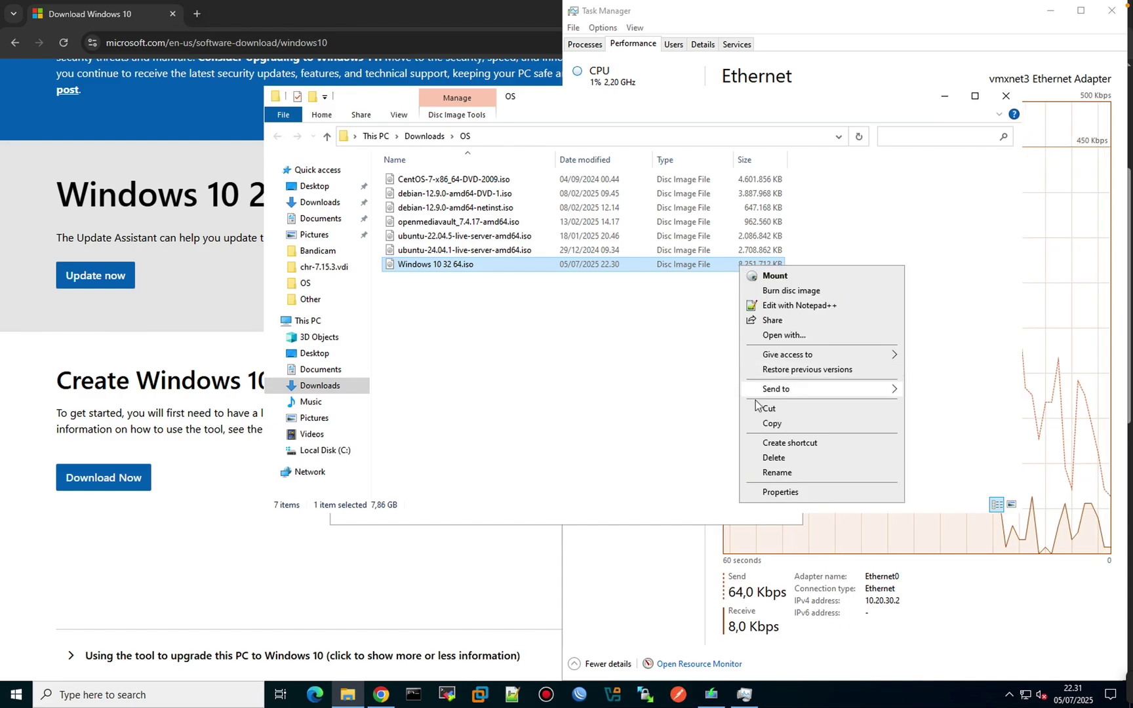
{"action": "left_click", "coordinate": [771, 490]}
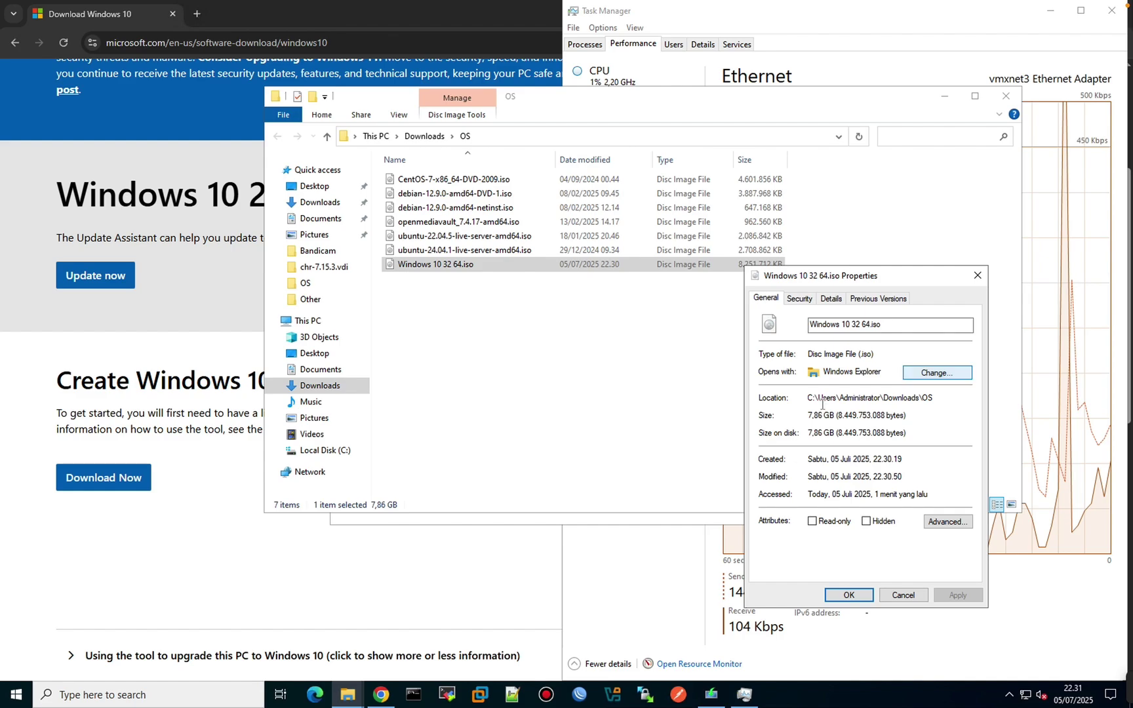
{"action": "left_click", "coordinate": [851, 597]}
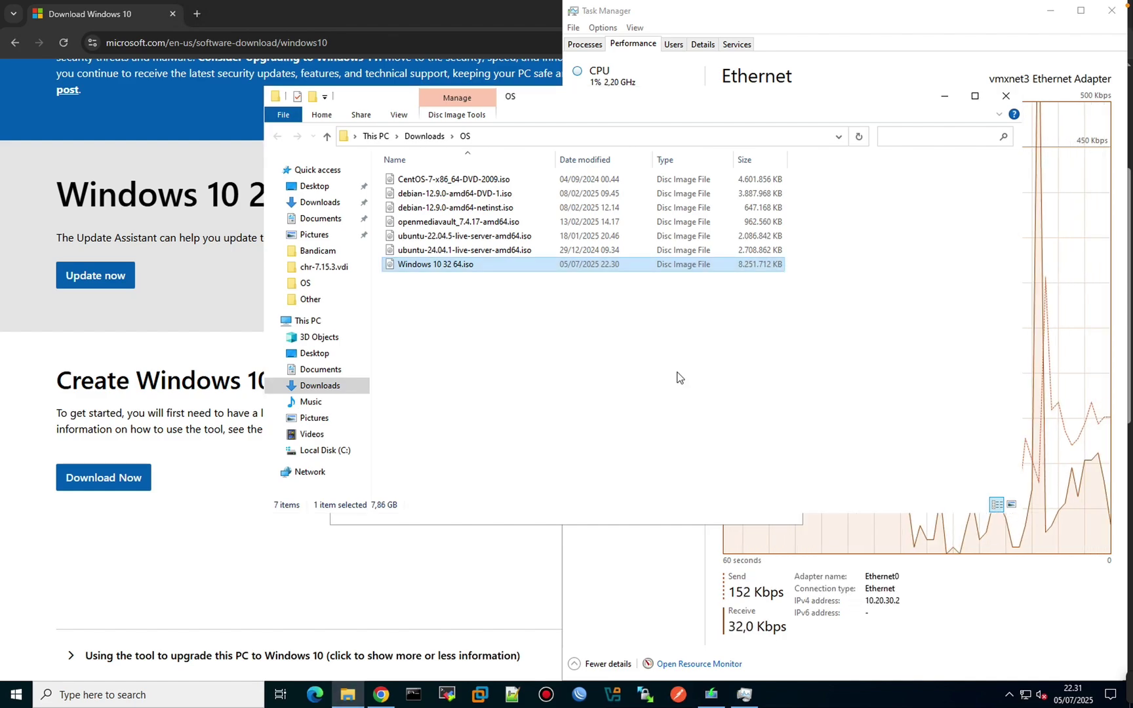